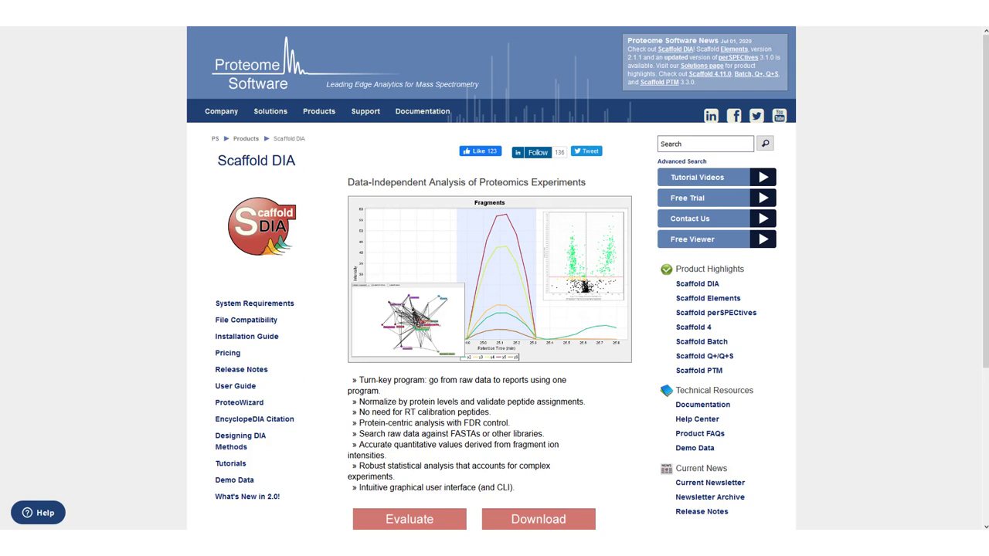
Download the Windows 64-bit Scaffold DIA installer from the Scaffold DIA product page
left_click(538, 519)
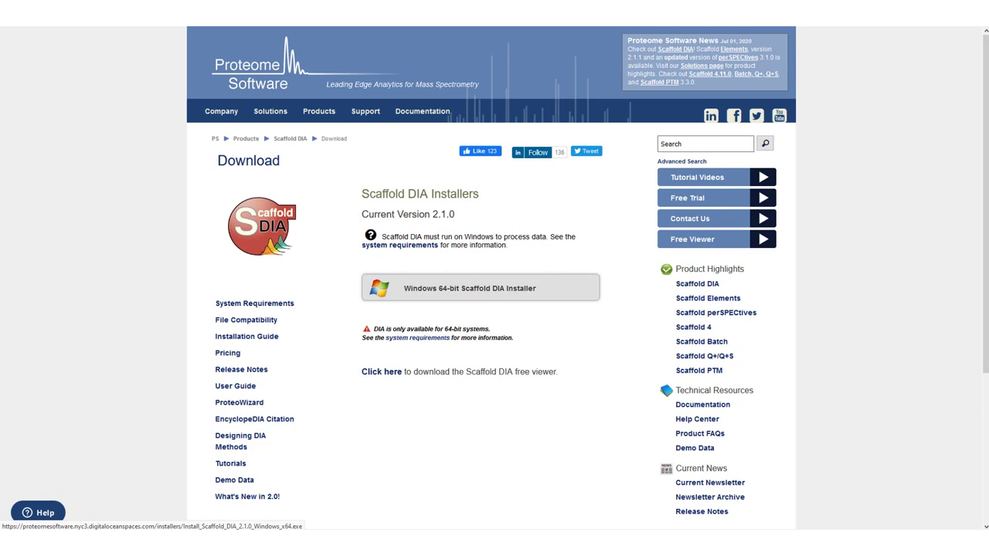
left_click(480, 287)
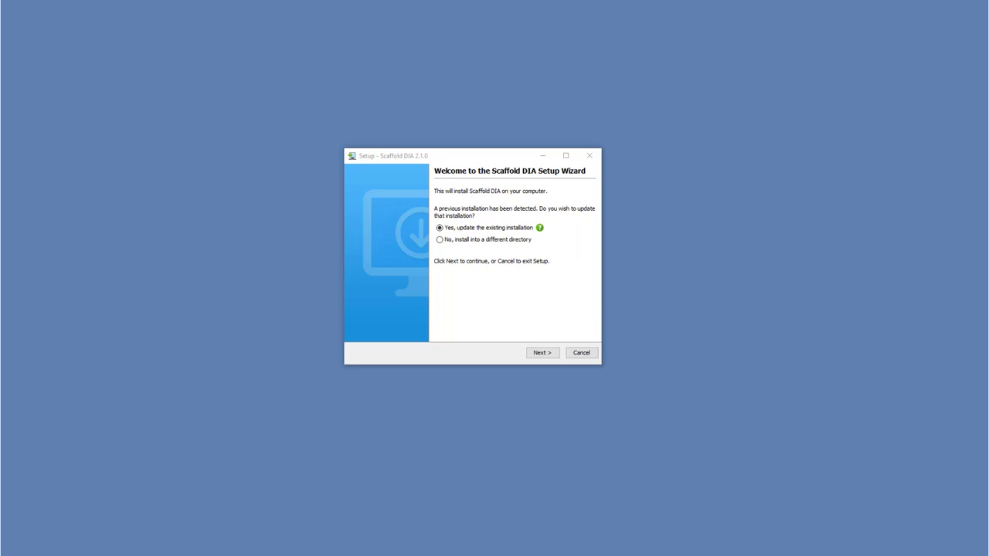
In the Scaffold DIA 2.1.0 setup wizard, choose to update the existing installation and accept the license agreement
key("Return")
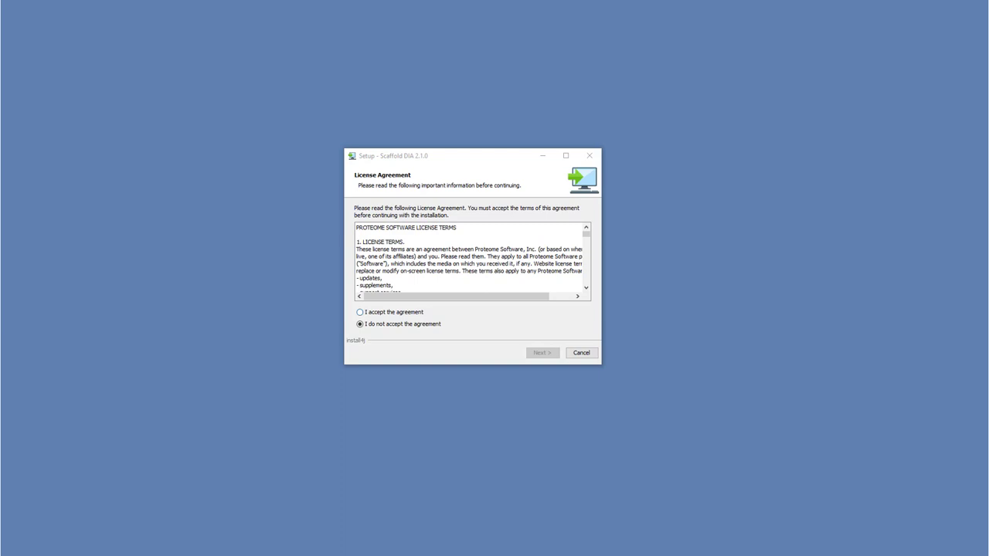
left_click(359, 312)
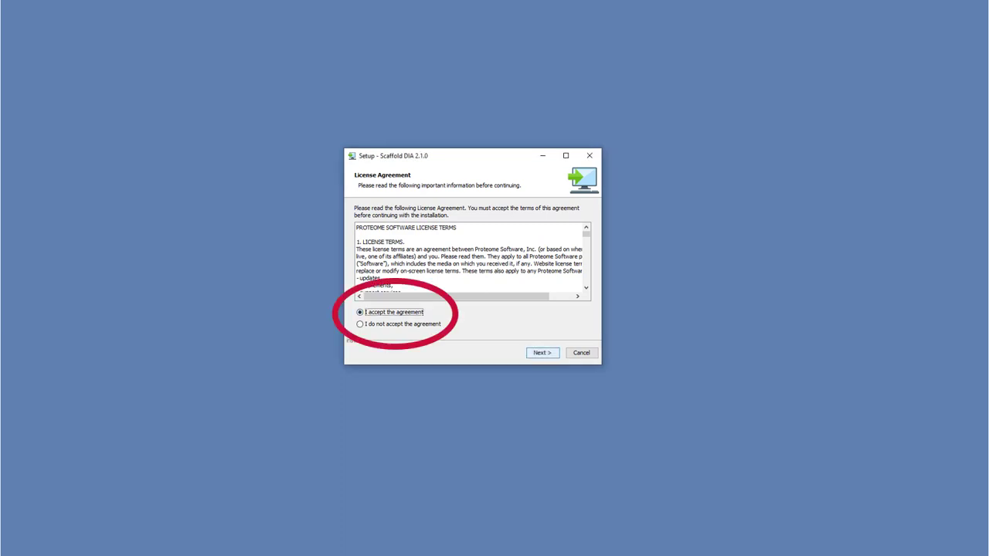
key("Return")
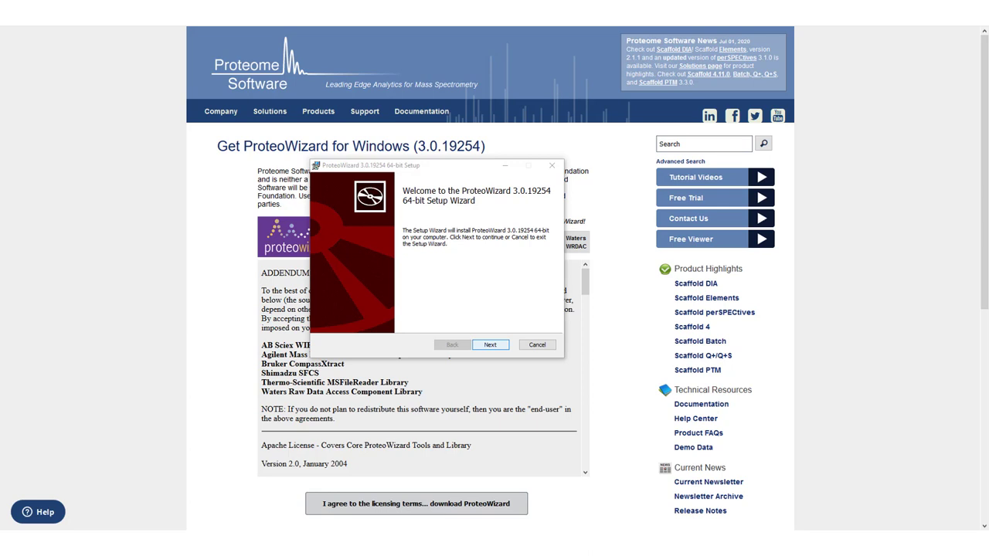
Install ProteoWizard for all users of the machine into C:\Program Files\ProteoWizard\ProteoWizard 3.0.19254 and finish its setup
key("Return")
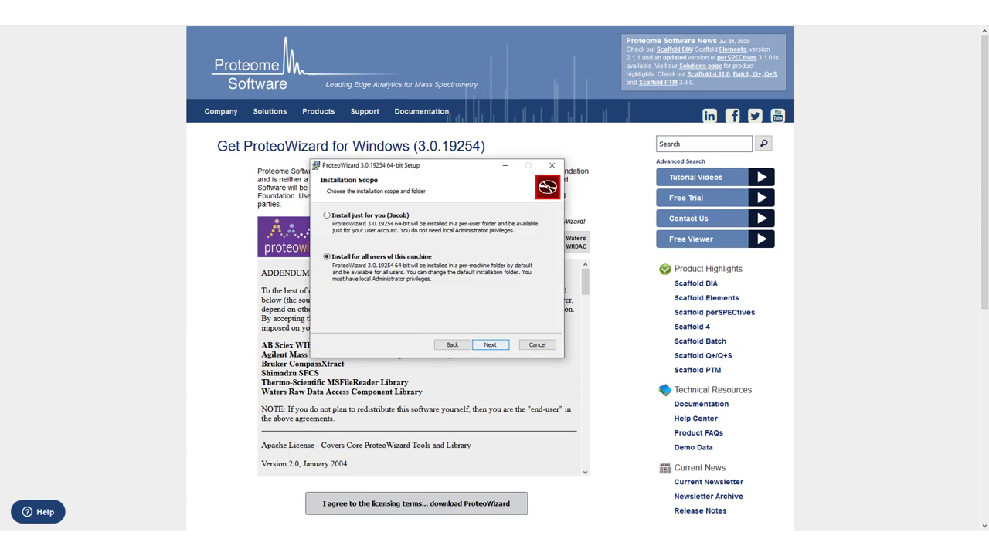
key("Return")
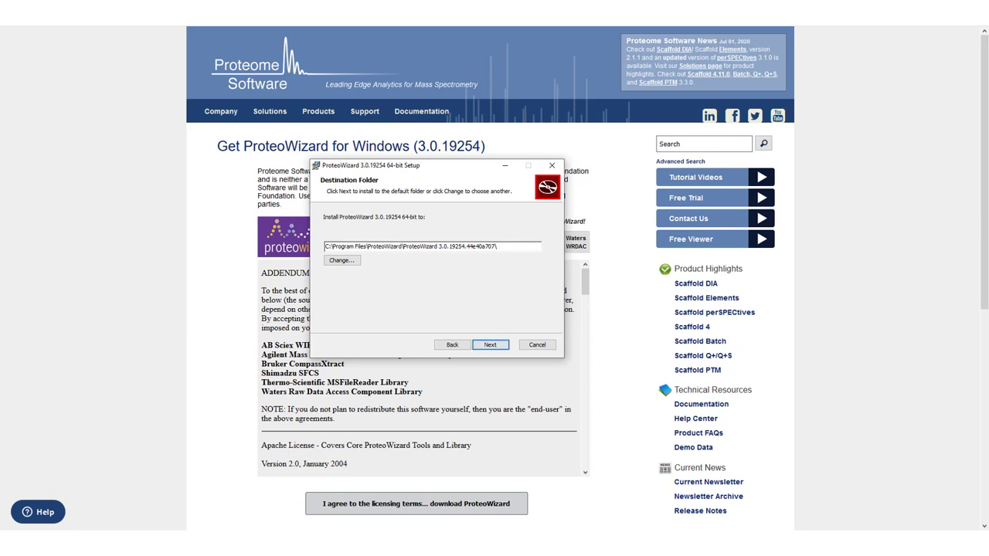
key("BackSpace")
key("BackSpace")
key("BackSpace")
key("BackSpace")
key("BackSpace")
key("BackSpace")
key("BackSpace")
key("BackSpace")
key("BackSpace")
key("BackSpace")
key("BackSpace")
key("Return")
key("Return")
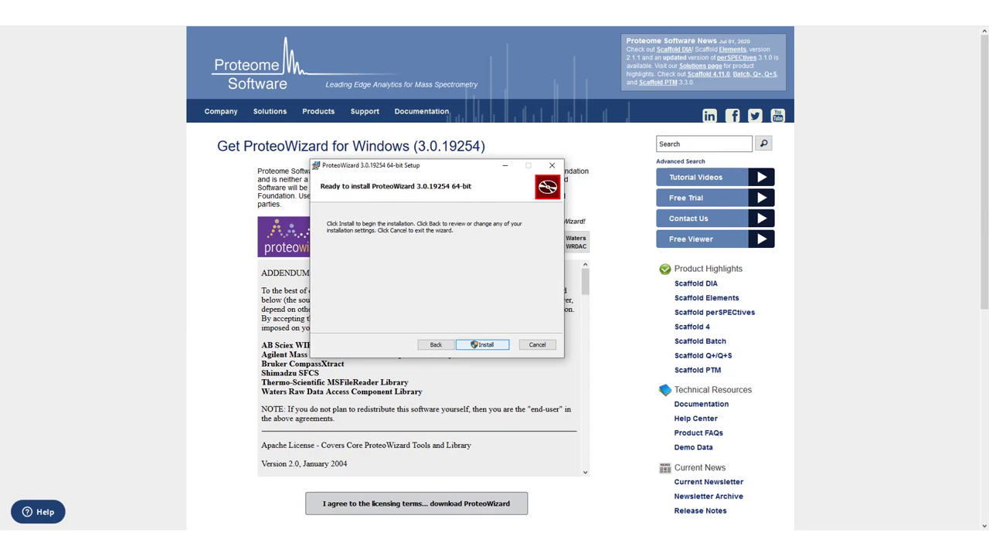
key("Return")
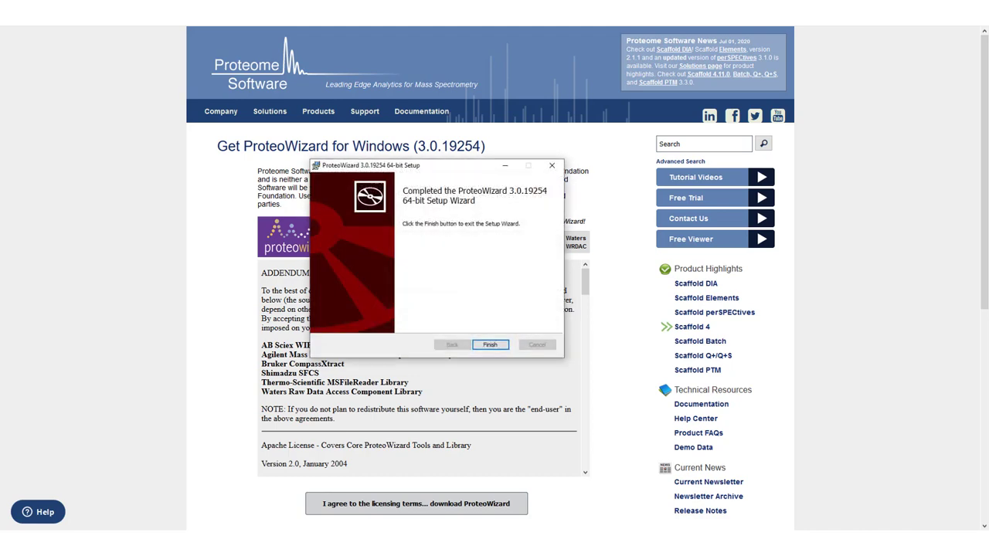
key("Return")
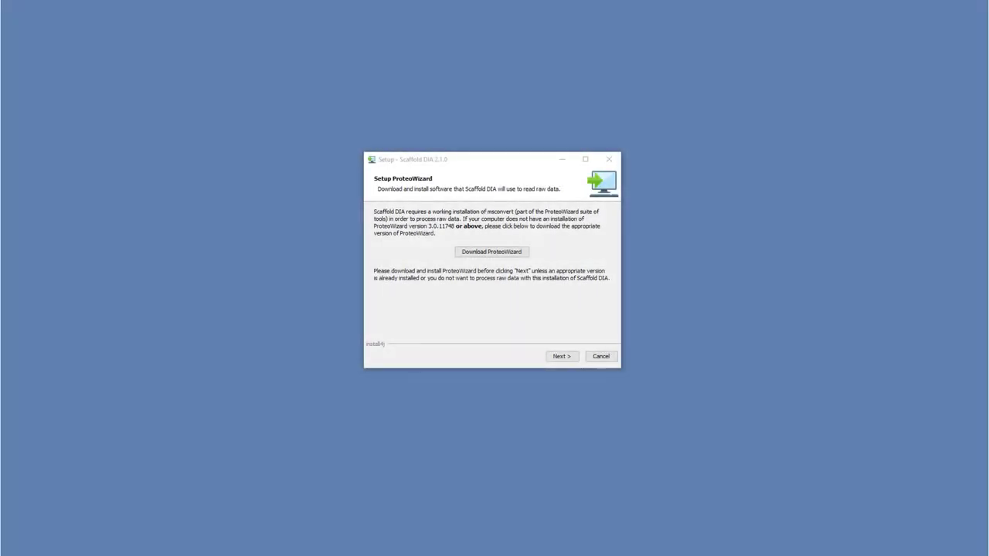
In the Scaffold DIA setup, select msconvert.exe in the ProteoWizard 3.0.19254 folder as the MsConvert location
key("Return")
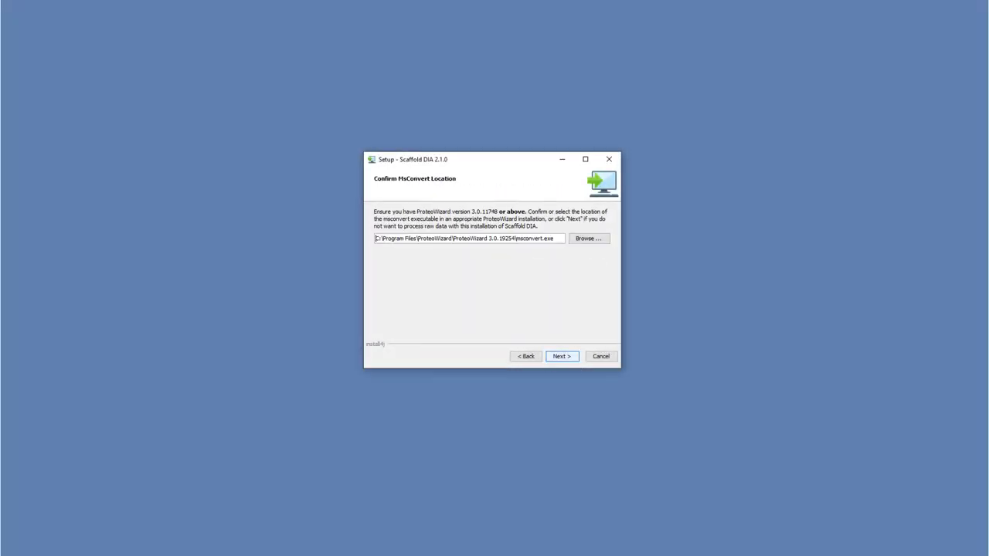
key("Return")
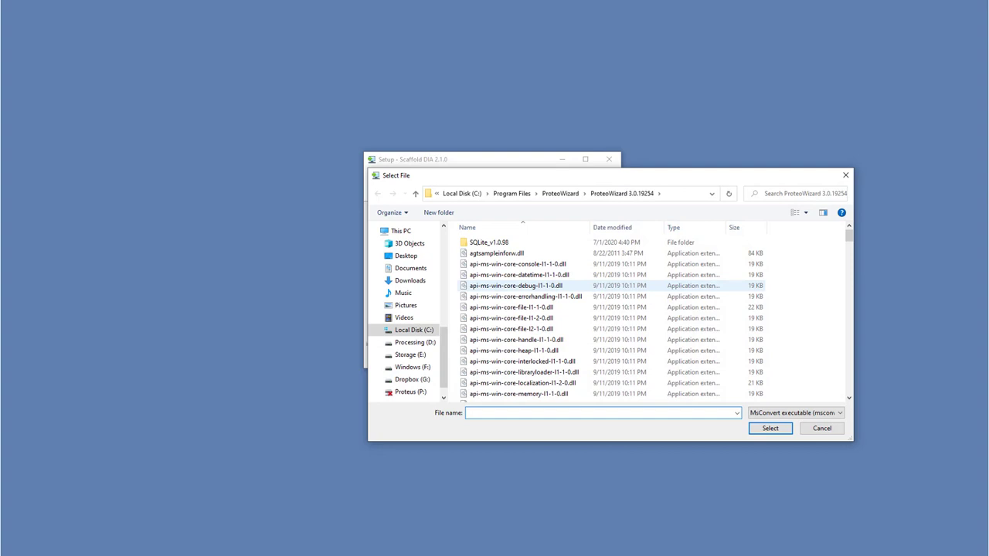
scroll(610, 315, "down", 5)
scroll(610, 315, "down", 10)
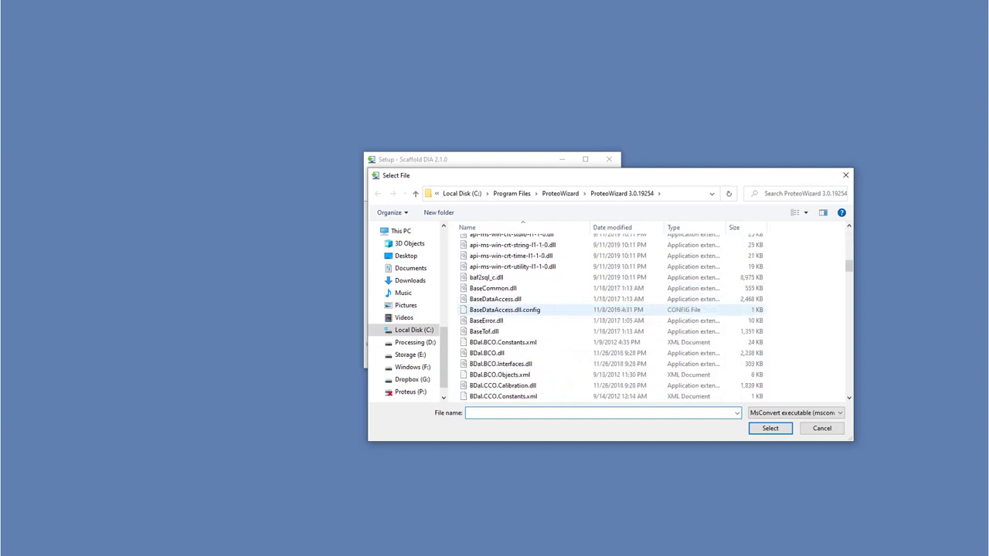
scroll(610, 316, "down", 10)
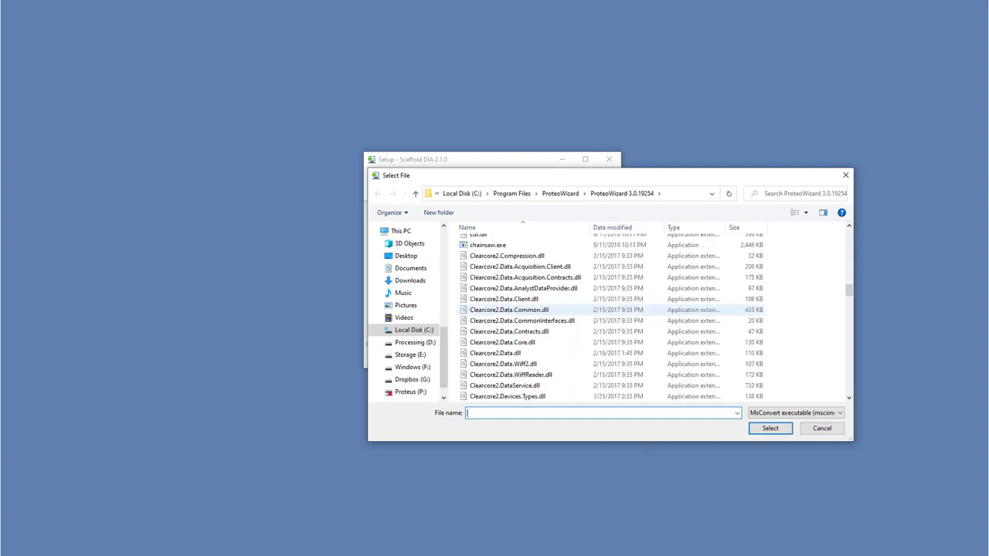
scroll(610, 315, "down", 10)
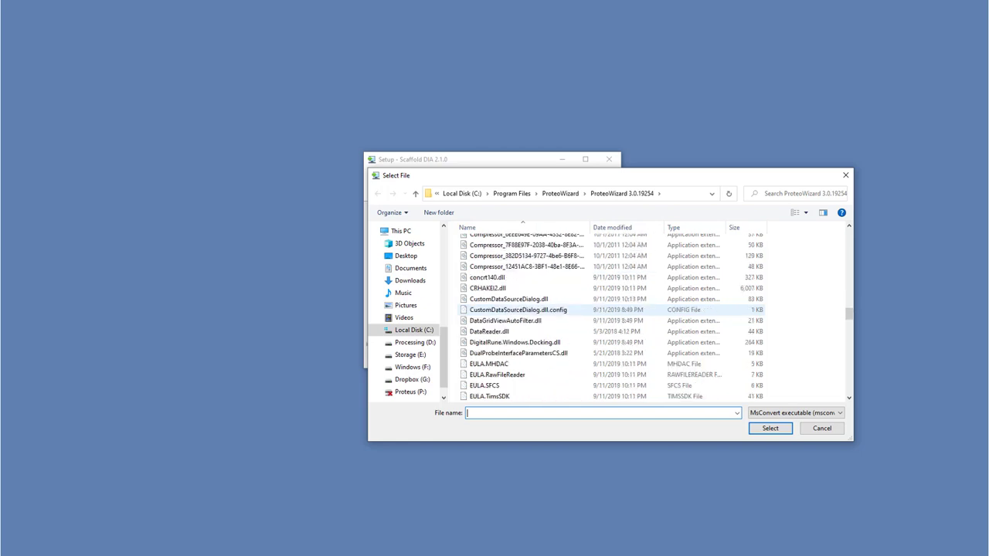
scroll(610, 315, "down", 10)
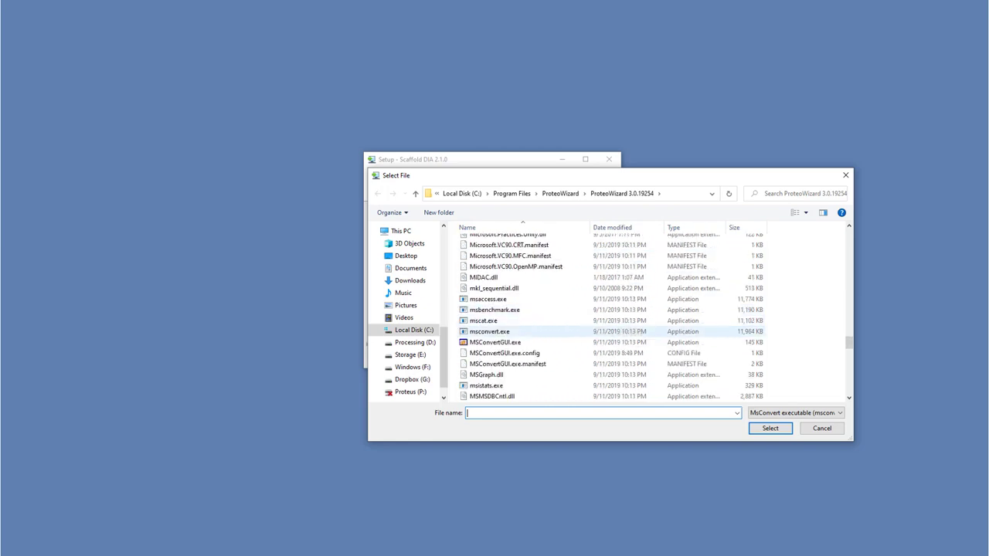
left_click(489, 331)
left_click(770, 428)
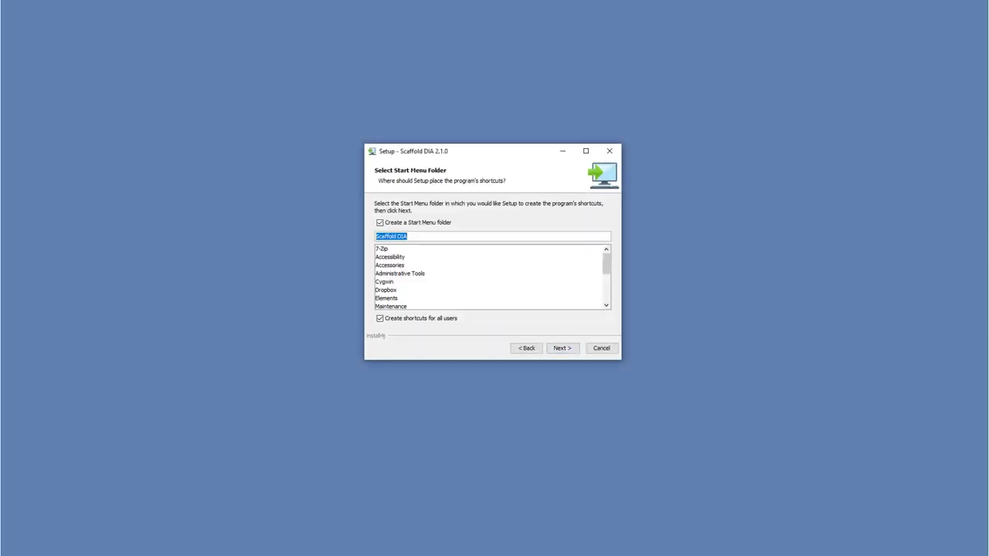
Accept the Scaffold DIA Start Menu folder with shortcuts for all users and set the maximum memory to 28g
key("Return")
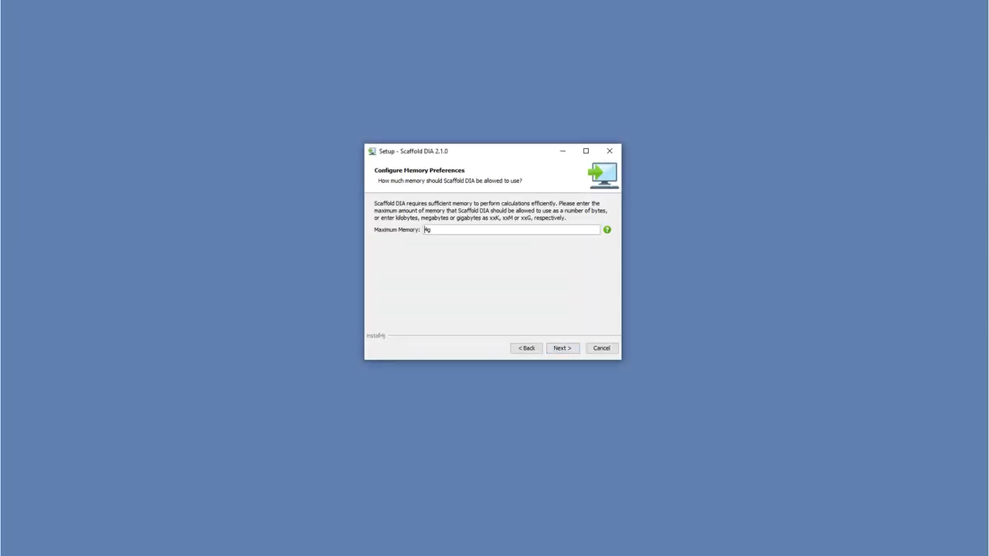
key("BackSpace")
key("BackSpace")
type("28g")
key("Return")
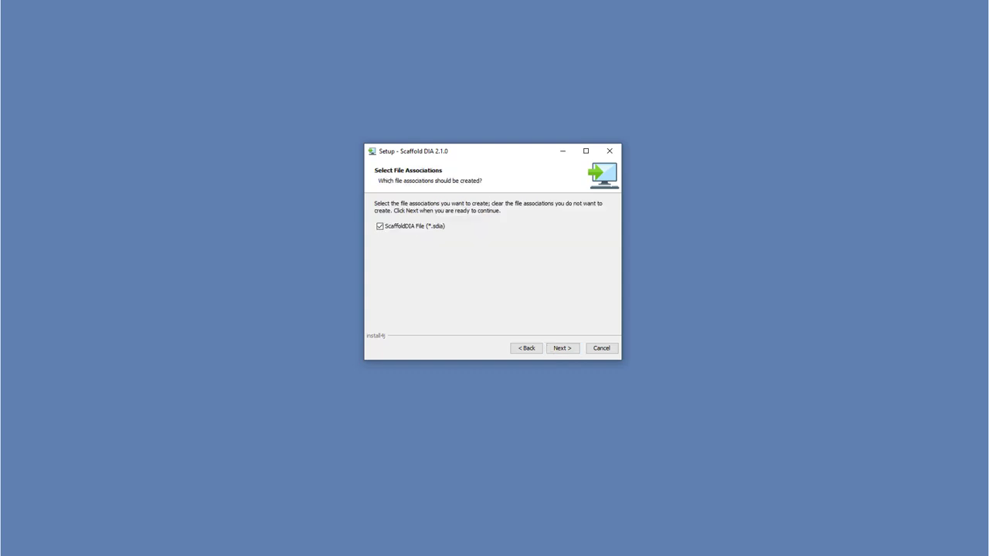
Accept the *.sdia file association and the creation of desktop and Quick Launch icons
key("Return")
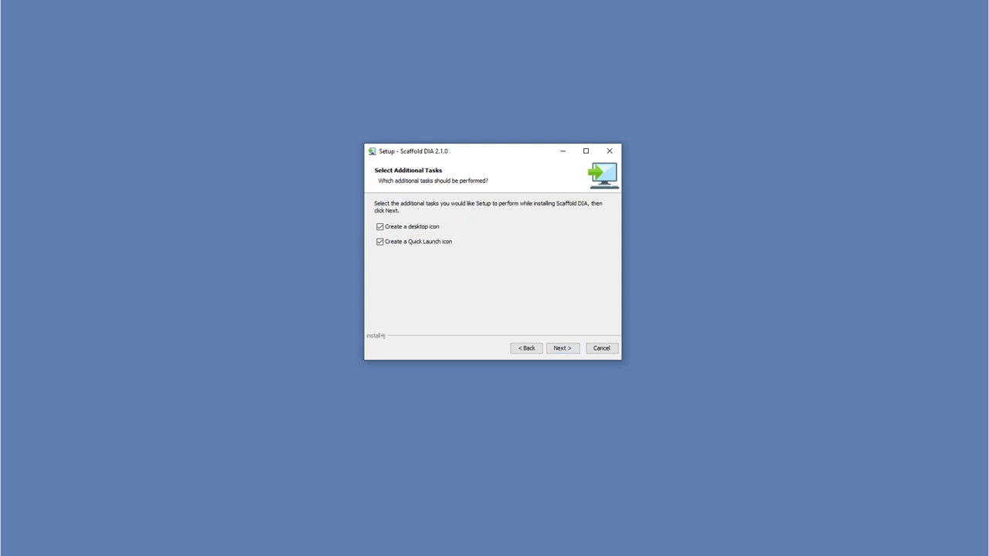
key("Return")
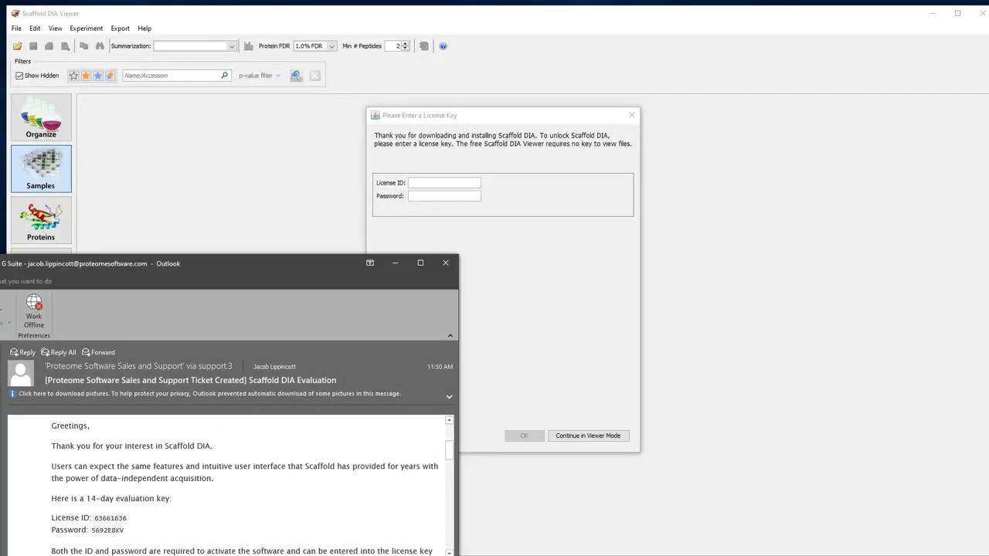
Copy the license ID from the evaluation email in Outlook and paste it into Scaffold DIA's license ID field
double_click(110, 517)
key("ctrl+c")
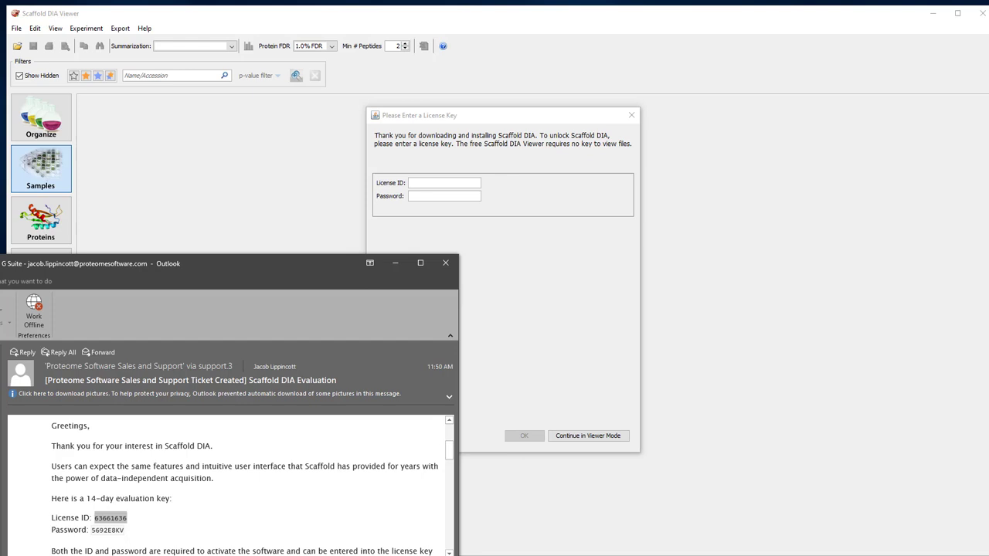
key("alt+Tab")
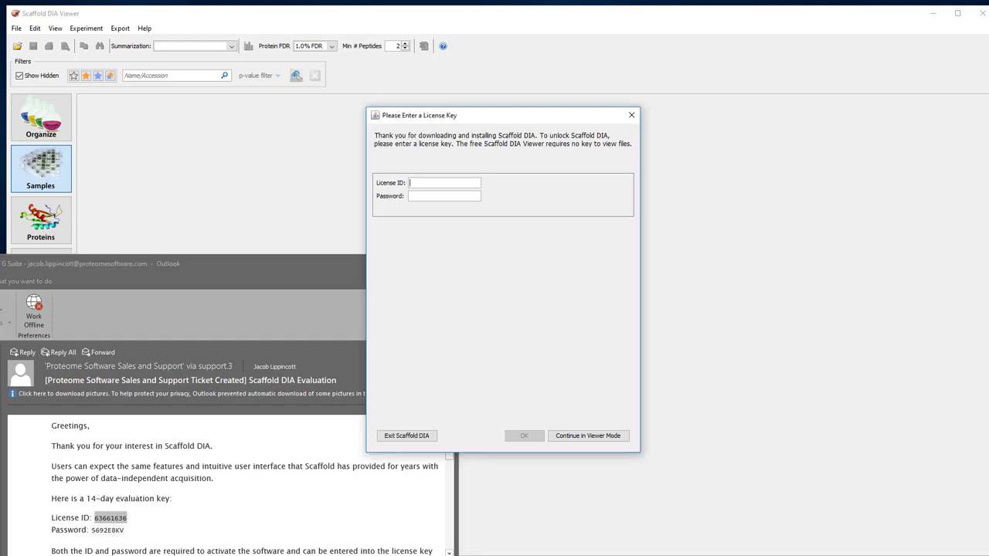
key("ctrl+v")
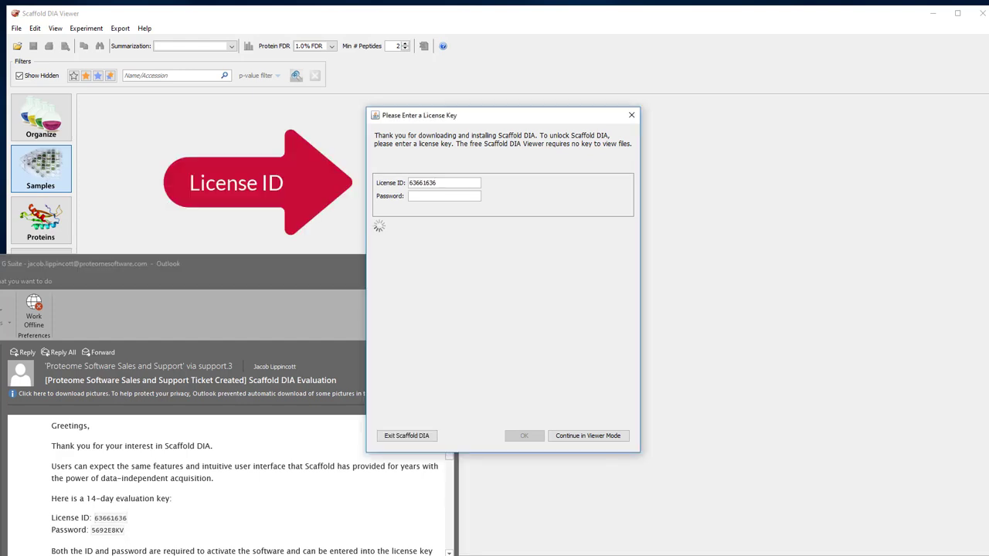
Copy the license password from the Outlook email into Scaffold DIA's password field and confirm the license registration
key("alt+Tab")
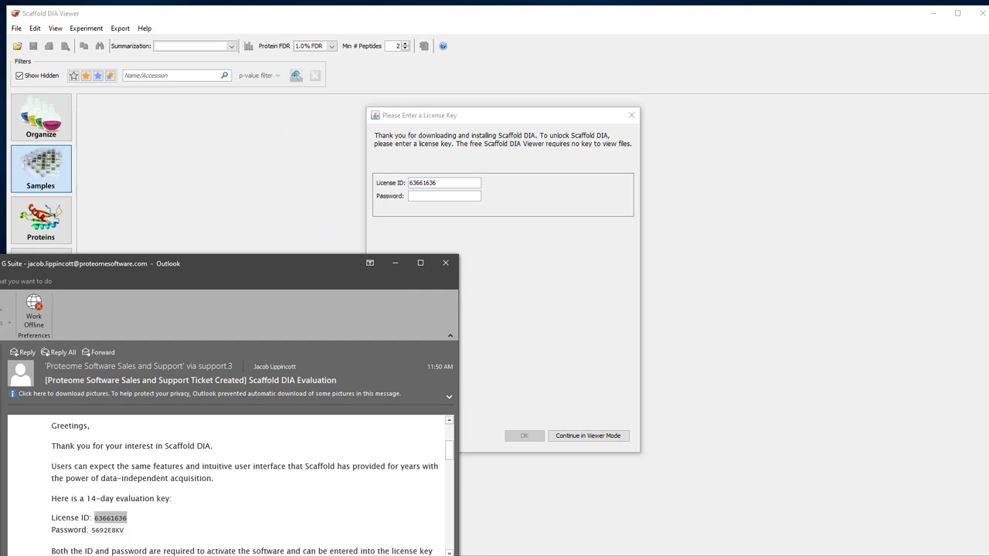
double_click(107, 530)
key("ctrl+c")
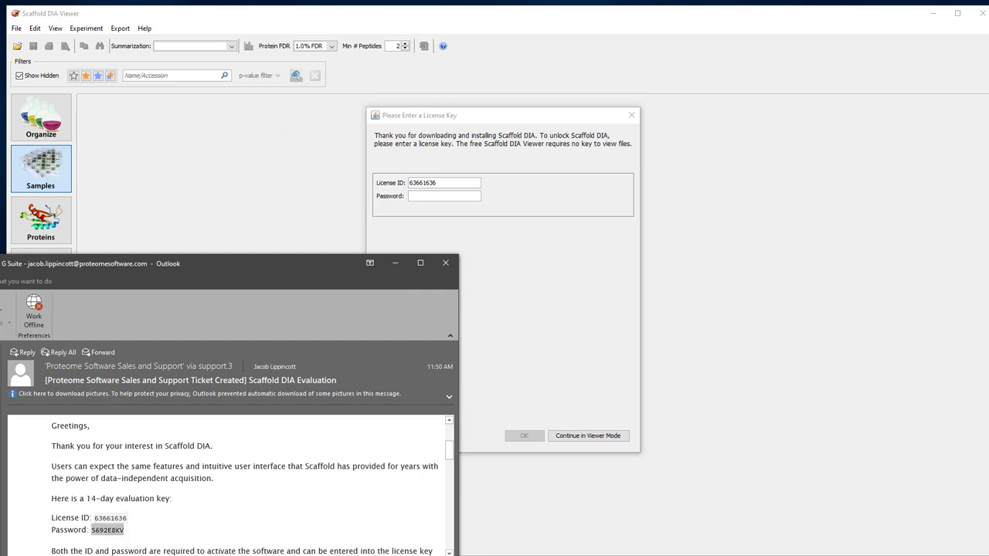
key("alt+Tab")
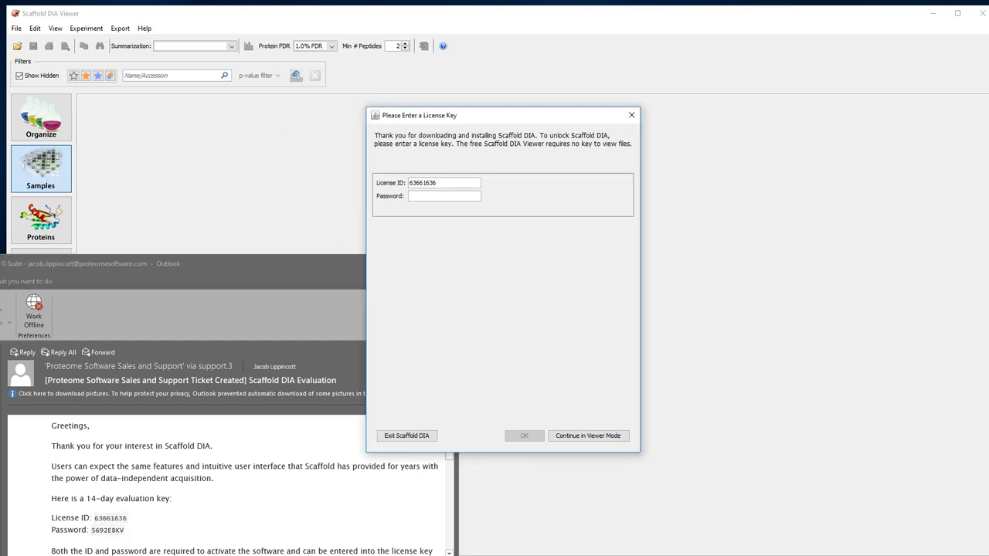
key("Tab")
key("ctrl+v")
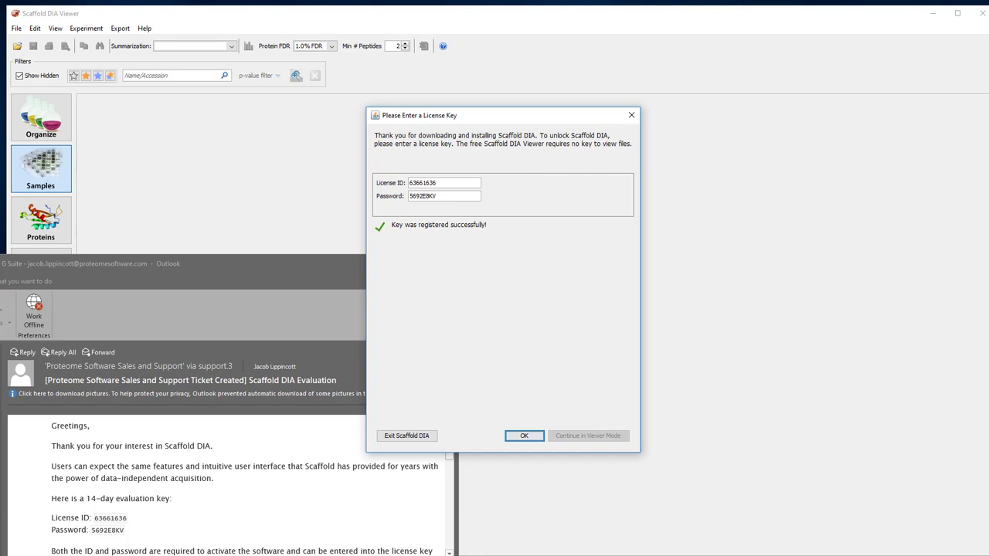
key("Return")
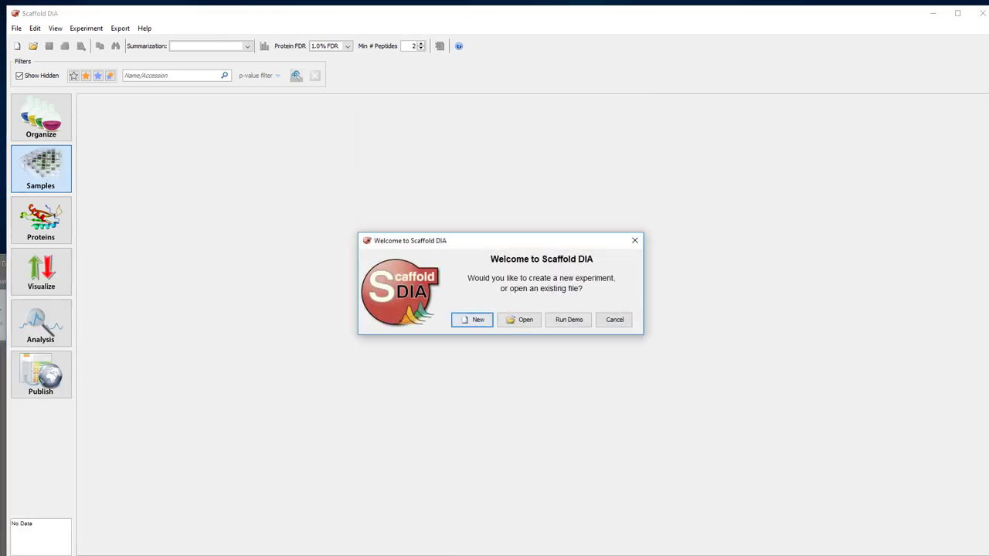
Dismiss the welcome dialog, check the license details in the About Scaffold DIA window, and close it
left_click(609, 315)
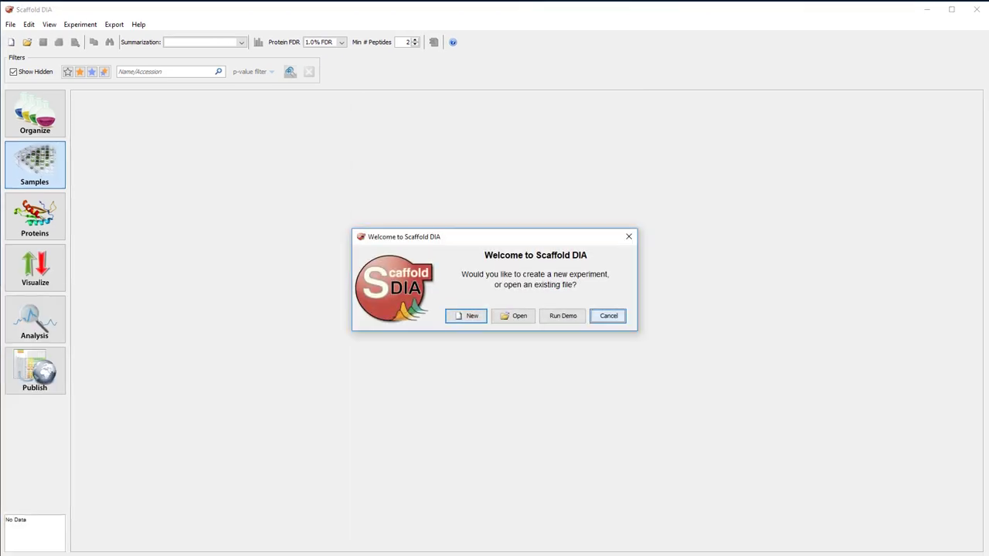
left_click(138, 24)
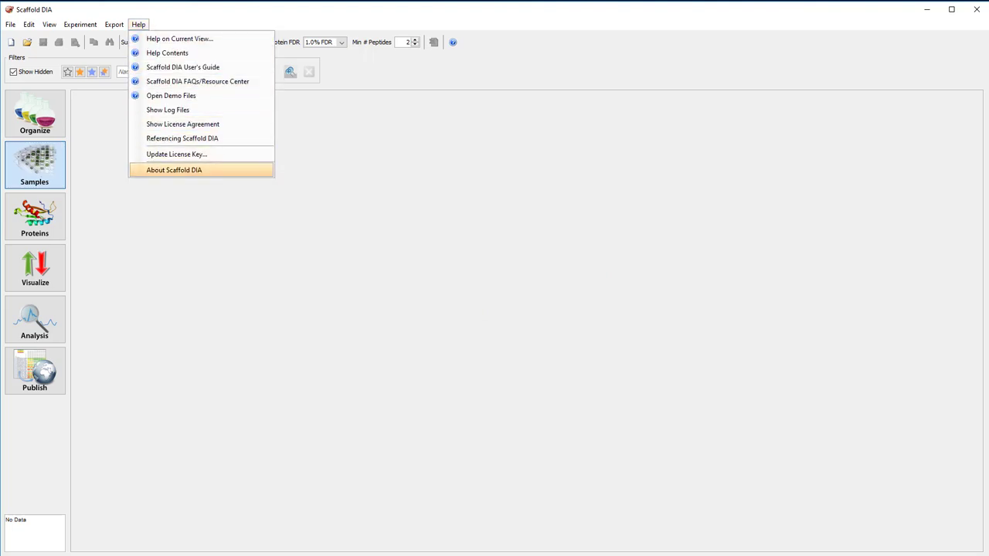
key("Return")
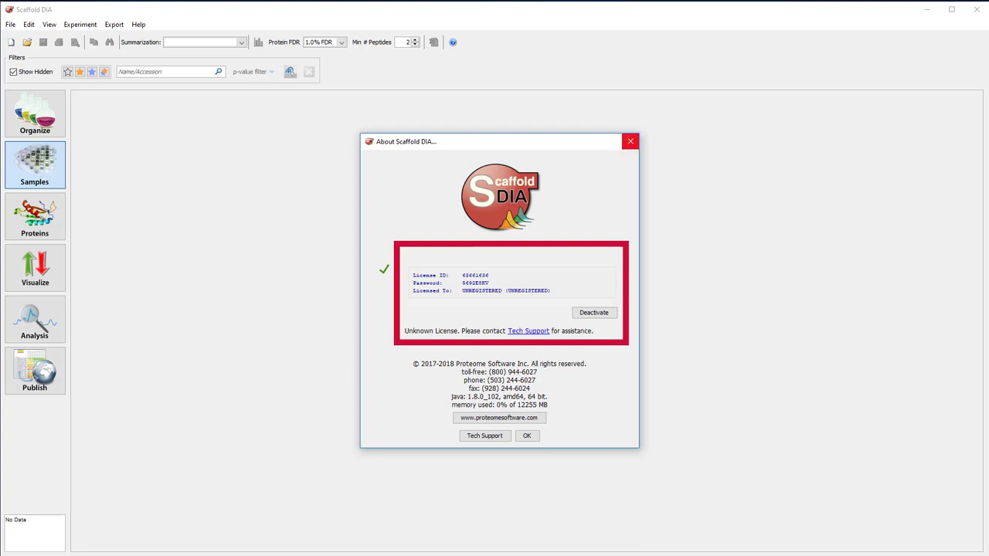
left_click(630, 141)
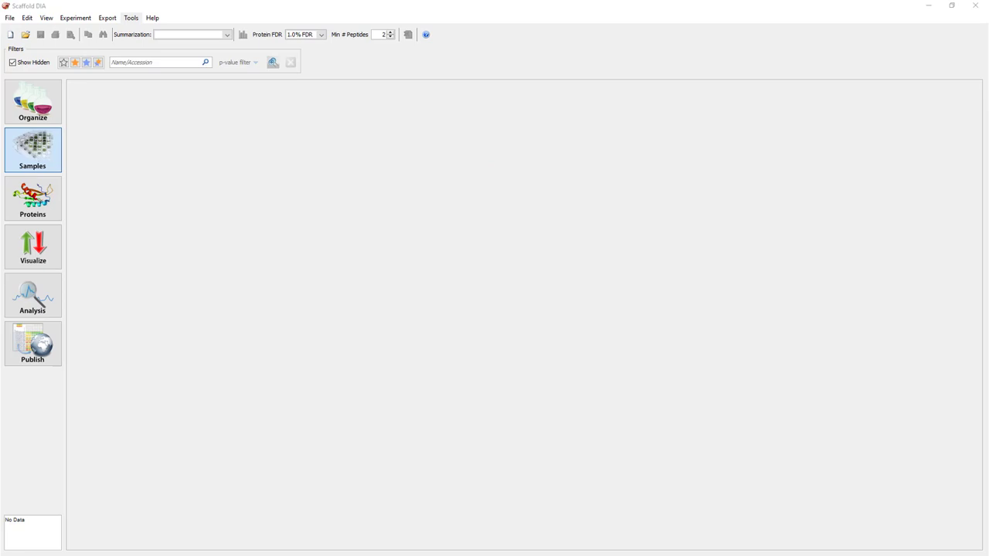
Open the preferences and review the system settings for maximum memory, number of processors and internet access
left_click(27, 17)
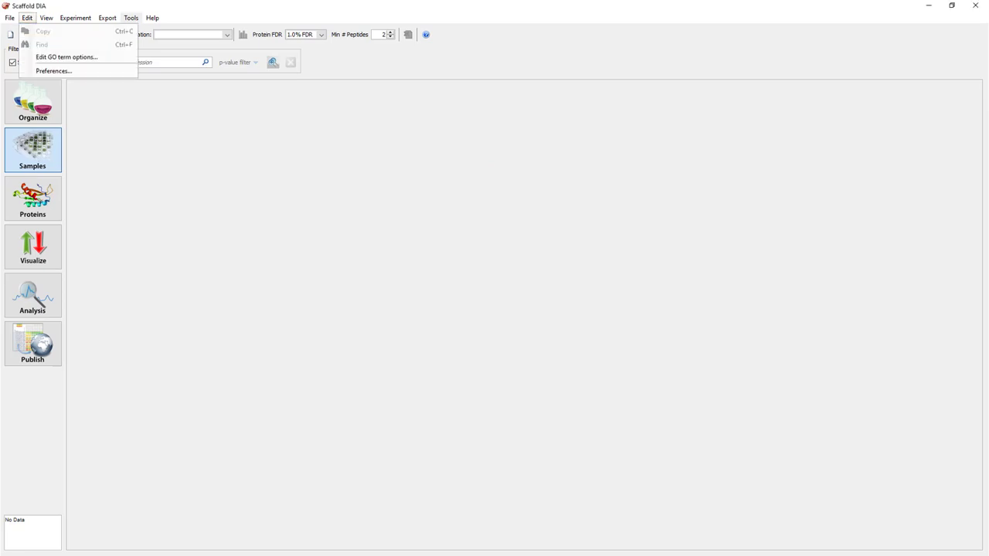
left_click(53, 70)
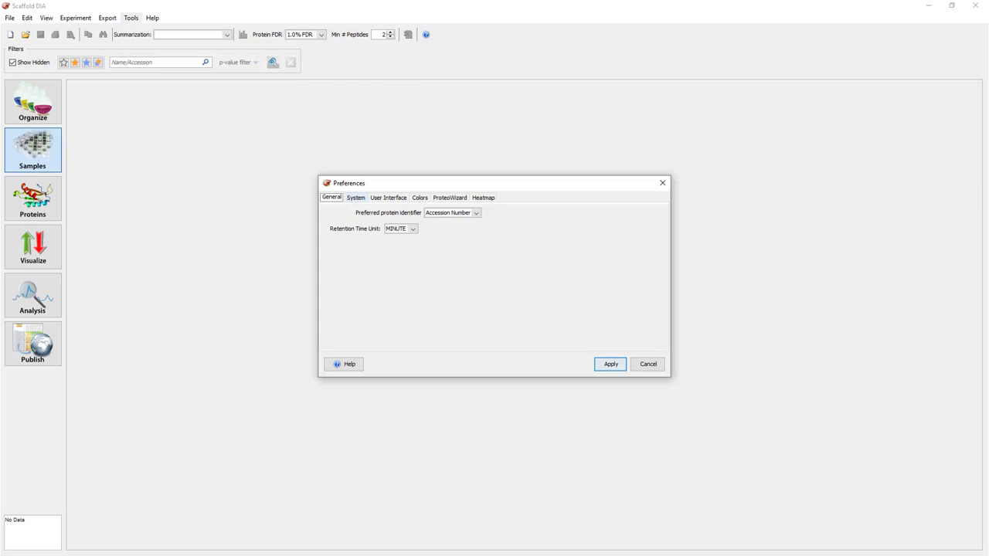
left_click(356, 197)
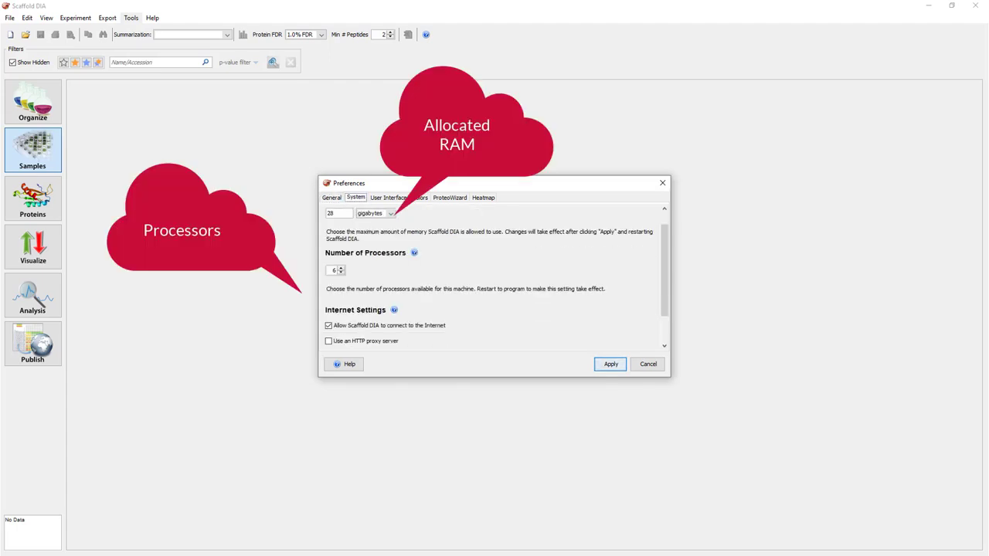
scroll(496, 283, "up", 1)
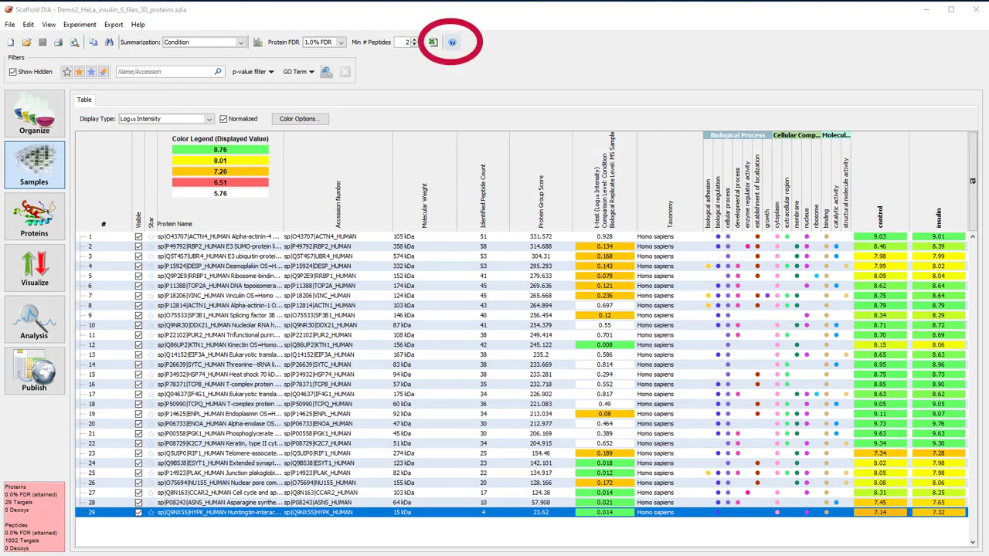
Open the online help for the Samples View, search it for "samples view", and close the help window
key("F1")
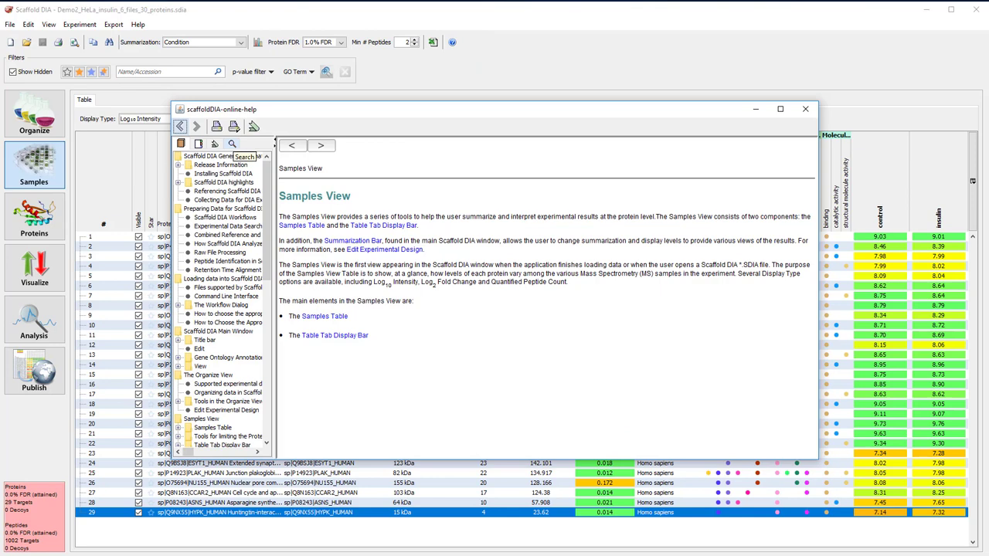
left_click(232, 144)
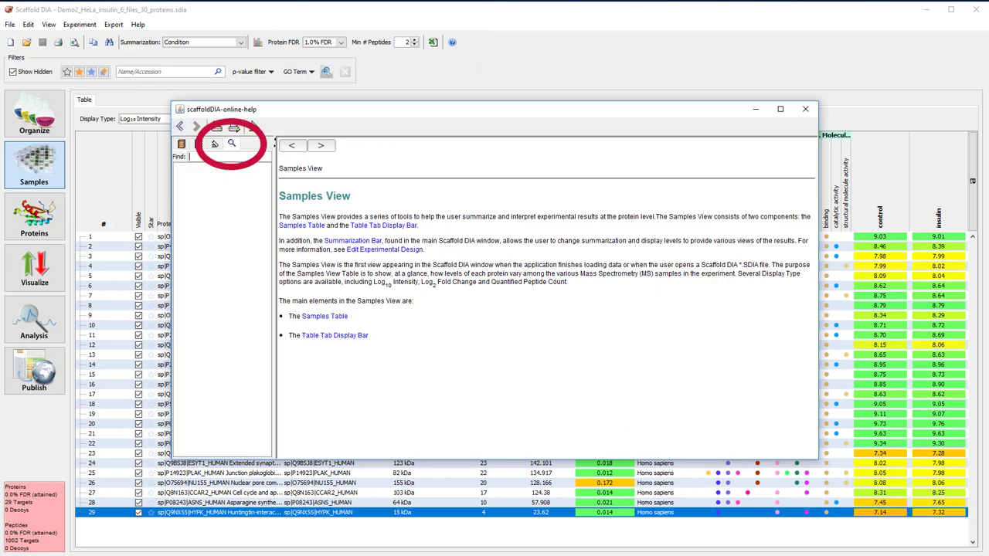
type("sampl")
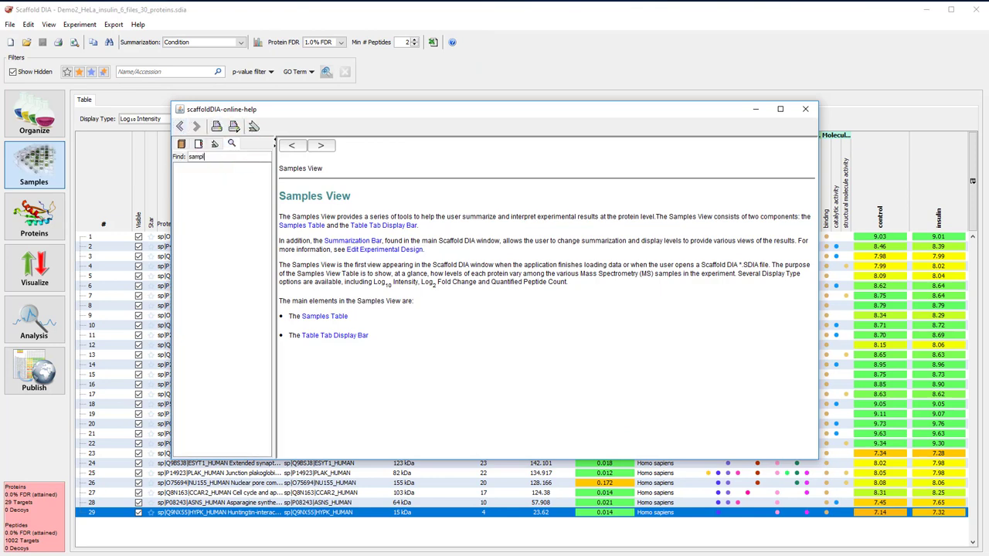
type("es view")
key("Return")
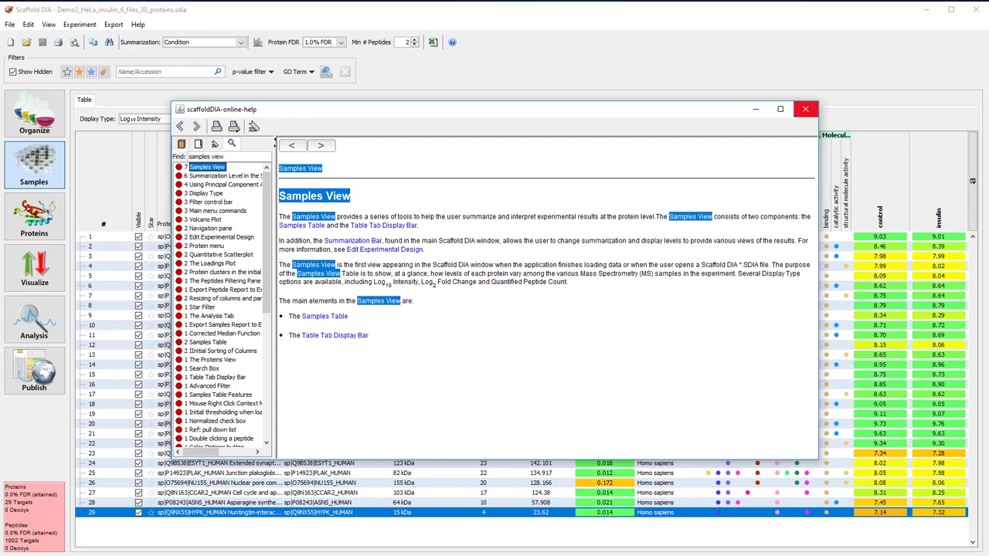
left_click(804, 109)
Bring up the available help commands for the open demo experiment
left_click(137, 24)
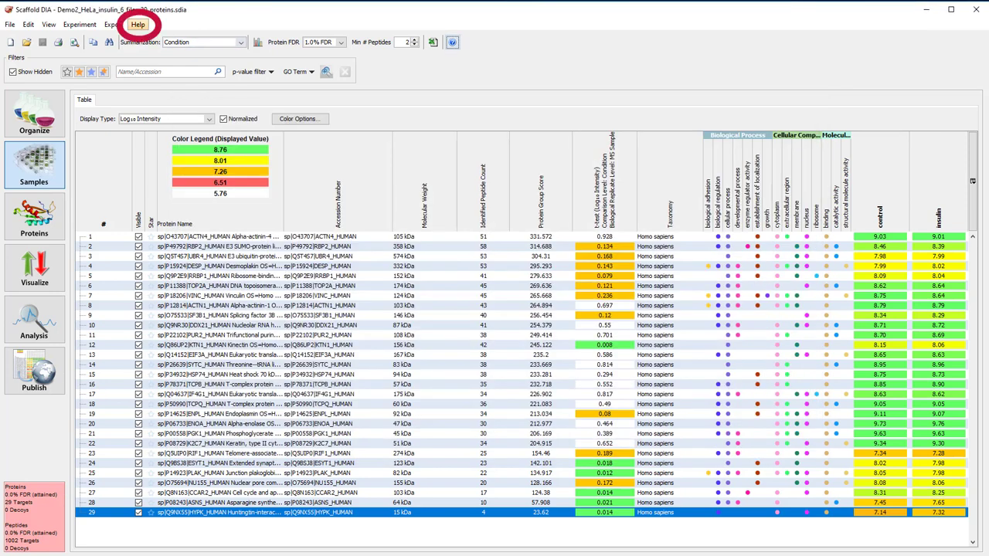